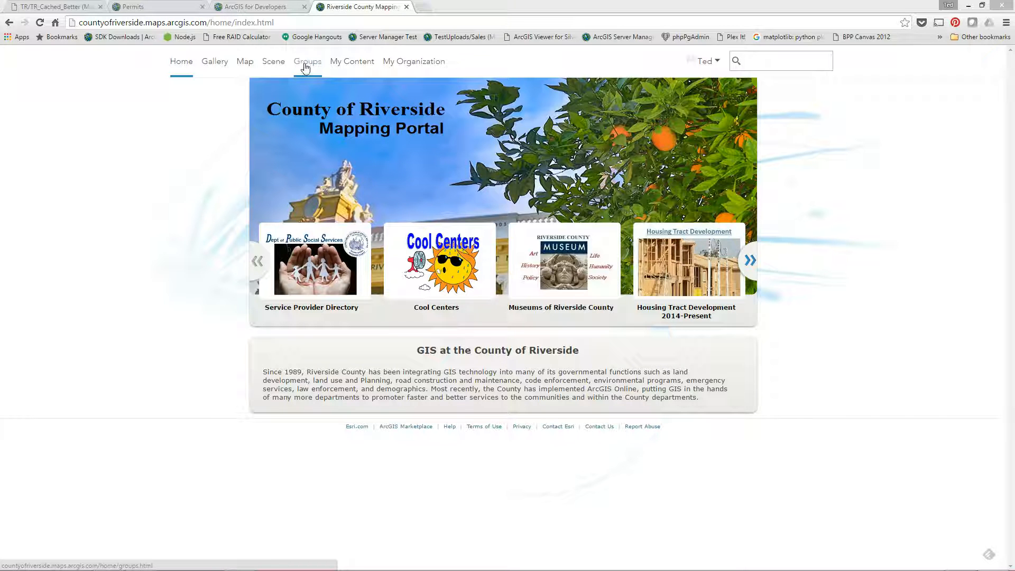
# Look through the list of all groups and open the Permits group
pyautogui.click(305, 66)
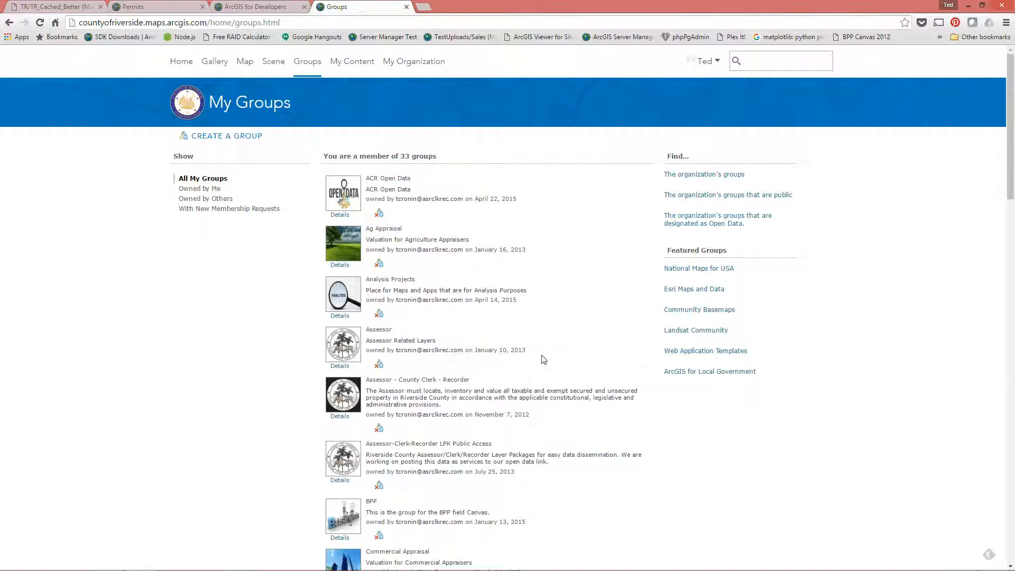
pyautogui.scroll(-10, 638, 359)
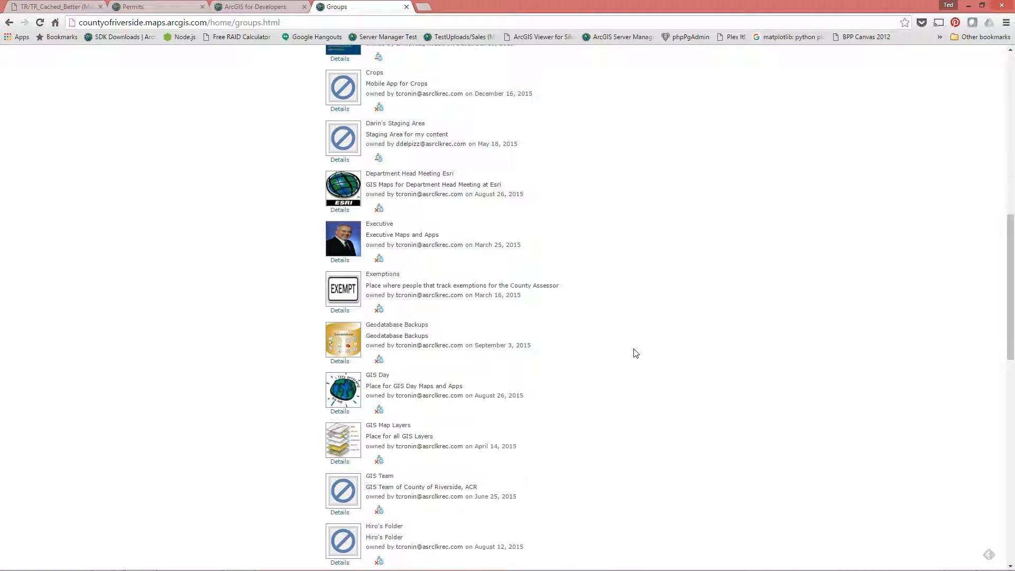
pyautogui.scroll(10, 635, 353)
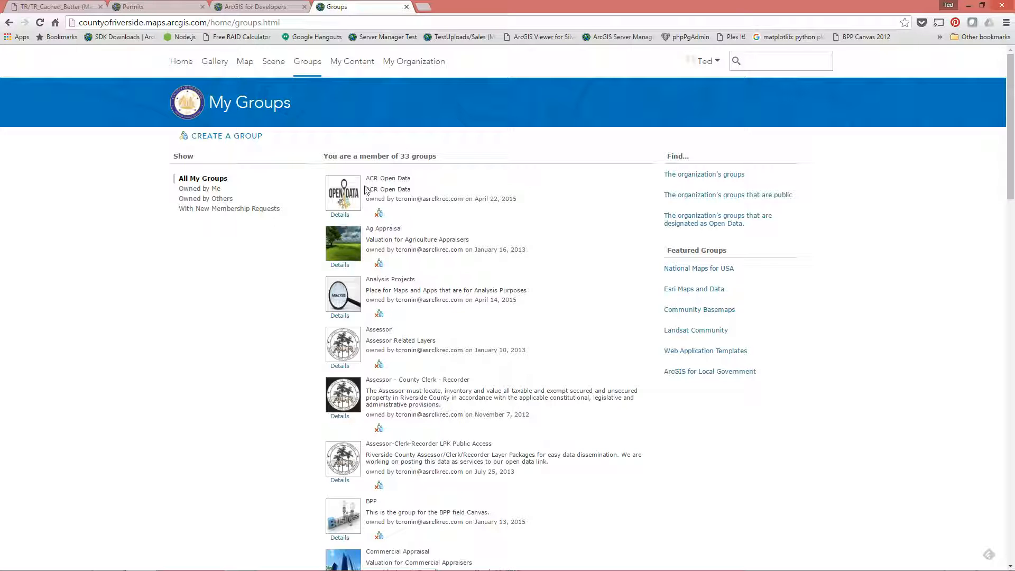
pyautogui.scroll(-12, 637, 425)
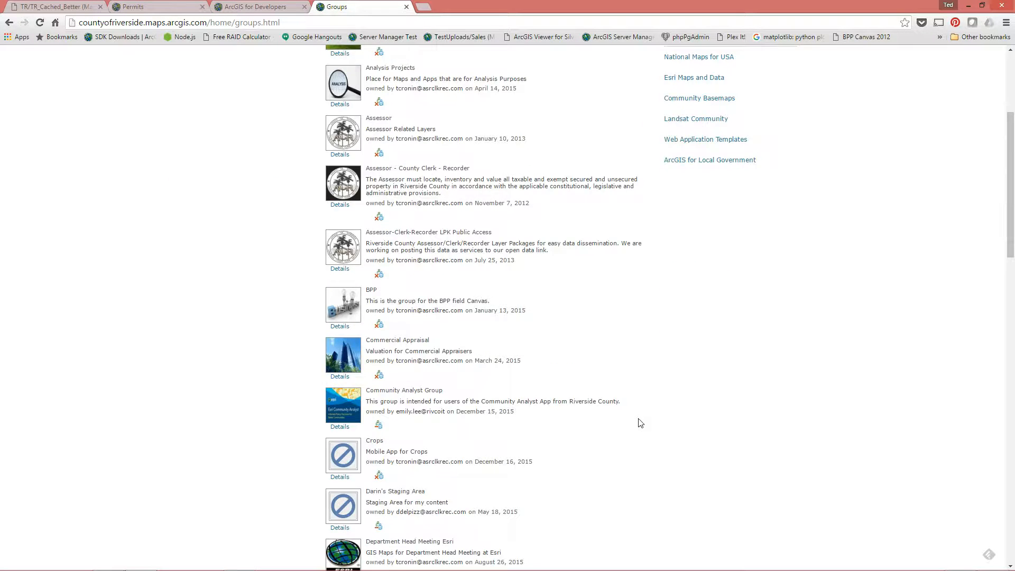
pyautogui.scroll(-8, 641, 420)
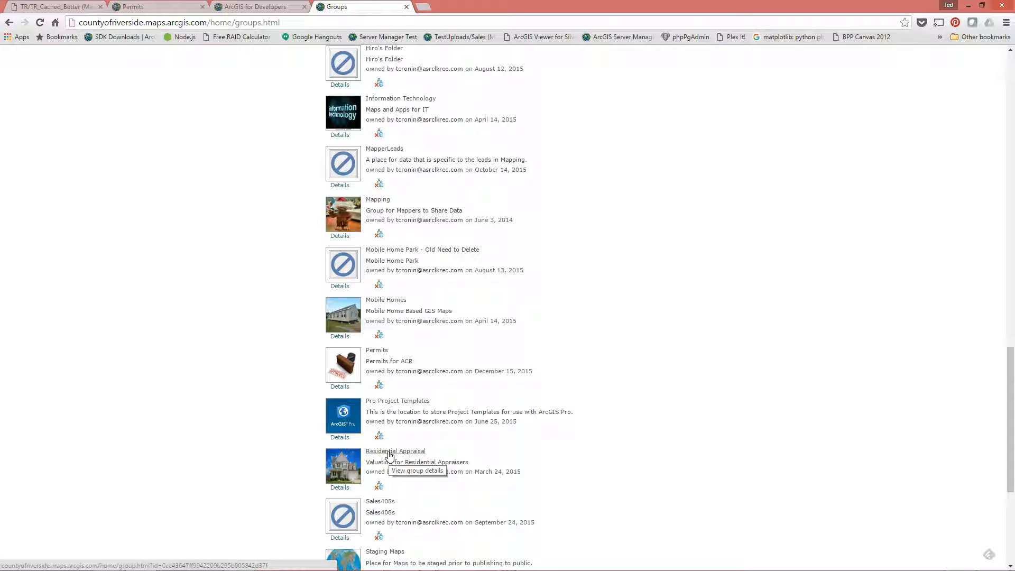
pyautogui.click(376, 351)
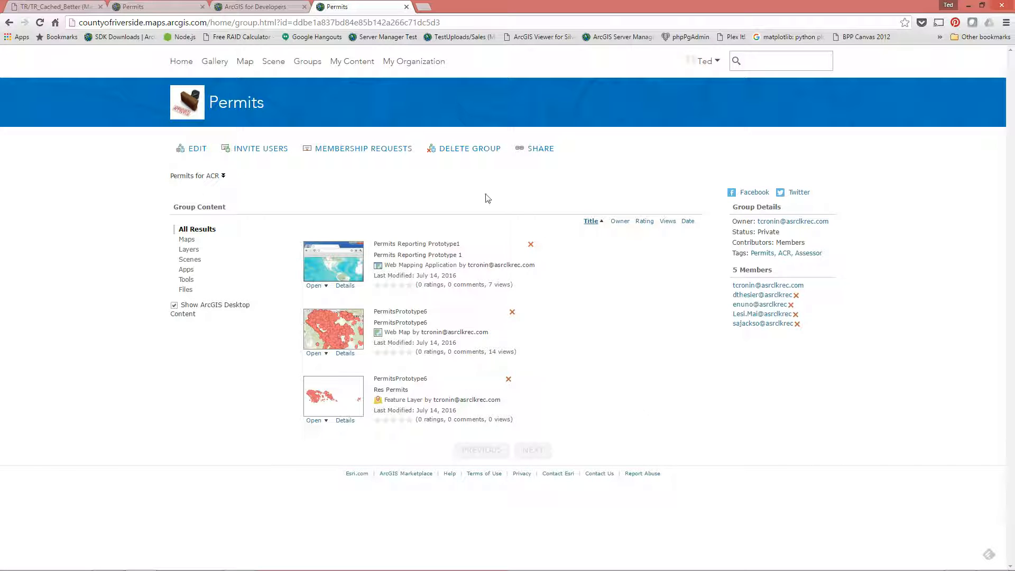
# View the contents of the BPP, BPP Backups, BPP Test Prototype and 3D folders in My Content
pyautogui.click(352, 62)
pyautogui.click(352, 62)
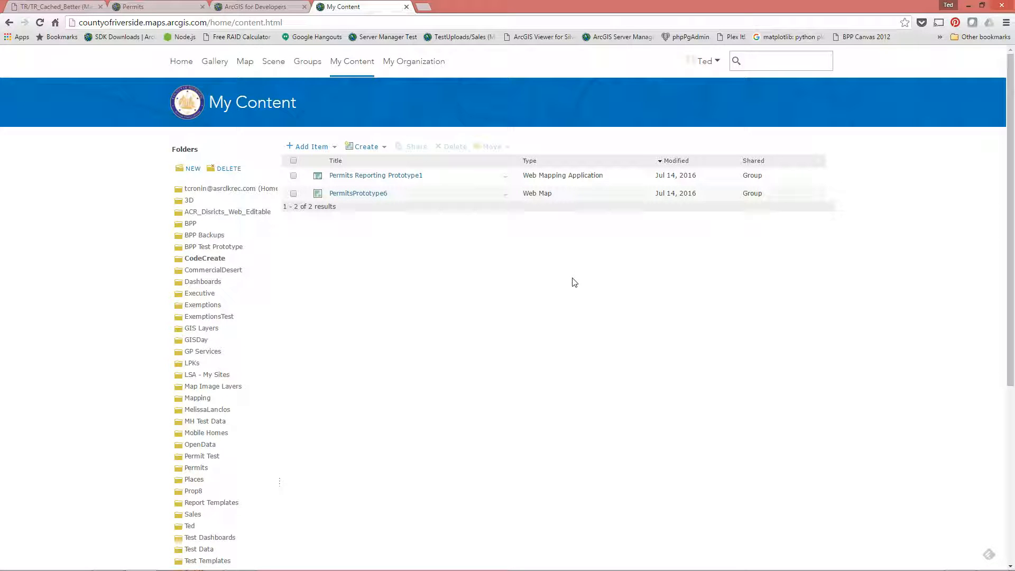
pyautogui.scroll(-3, 172, 254)
pyautogui.scroll(3, 206, 222)
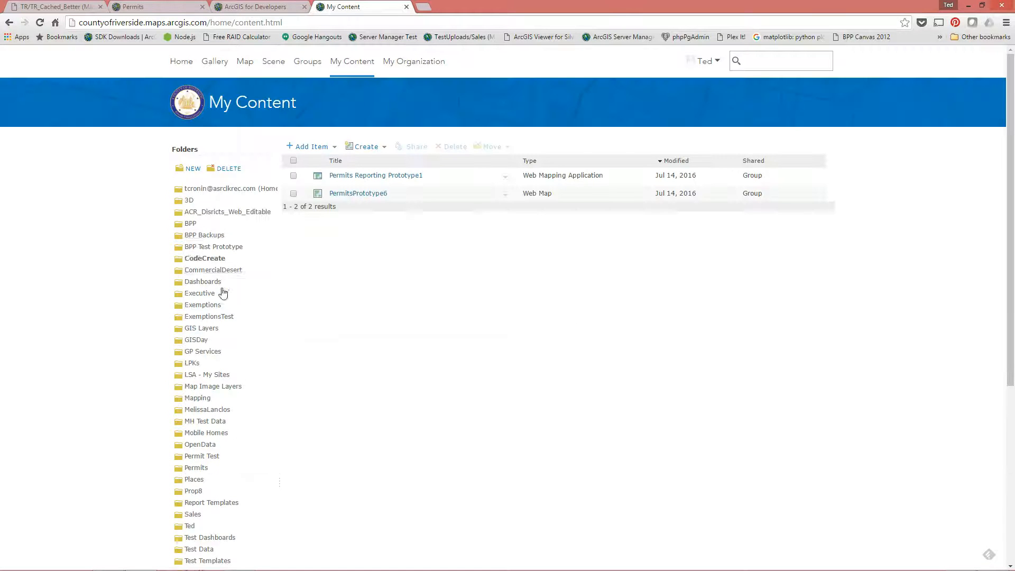
pyautogui.click(191, 224)
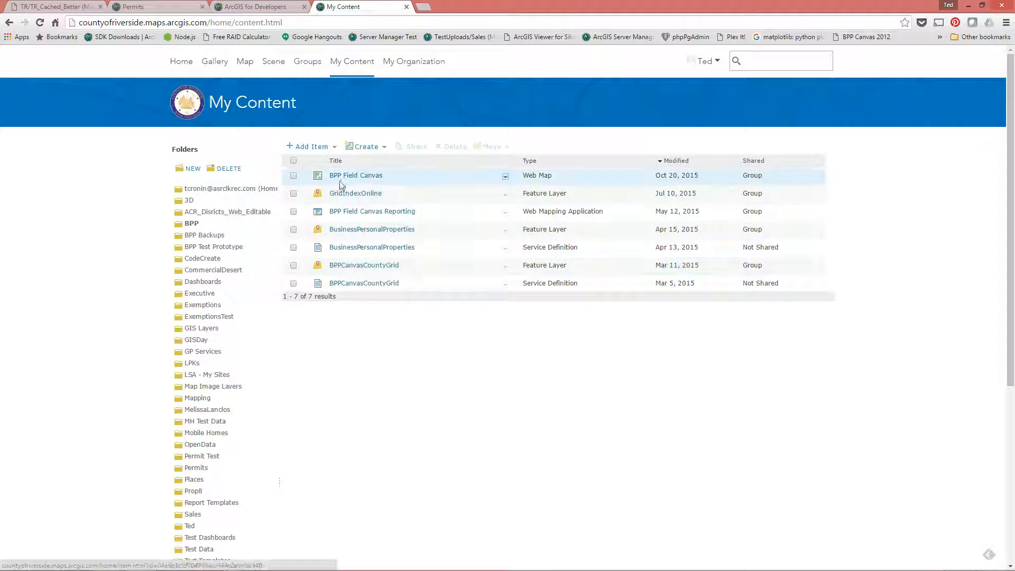
pyautogui.click(205, 235)
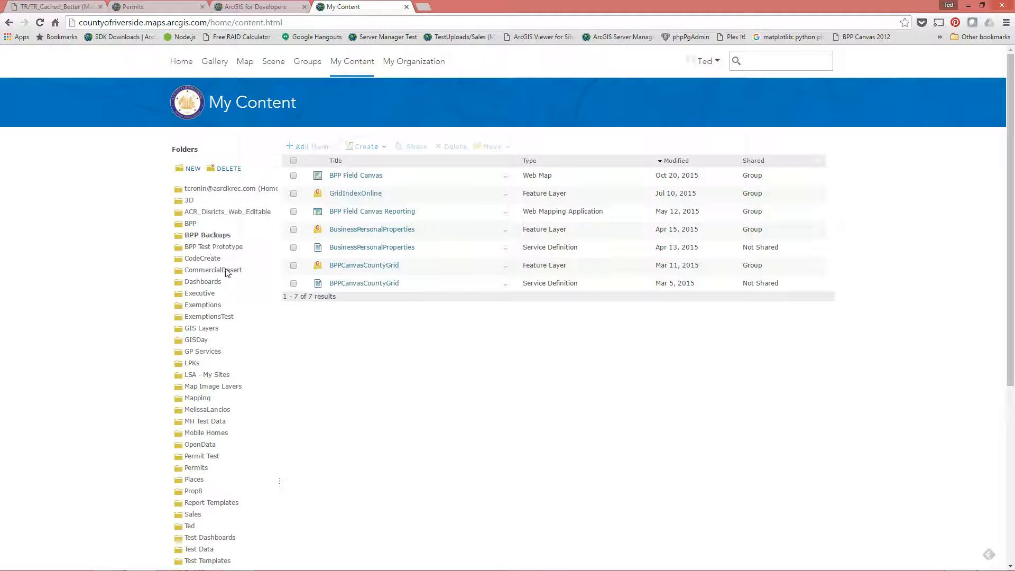
pyautogui.click(214, 247)
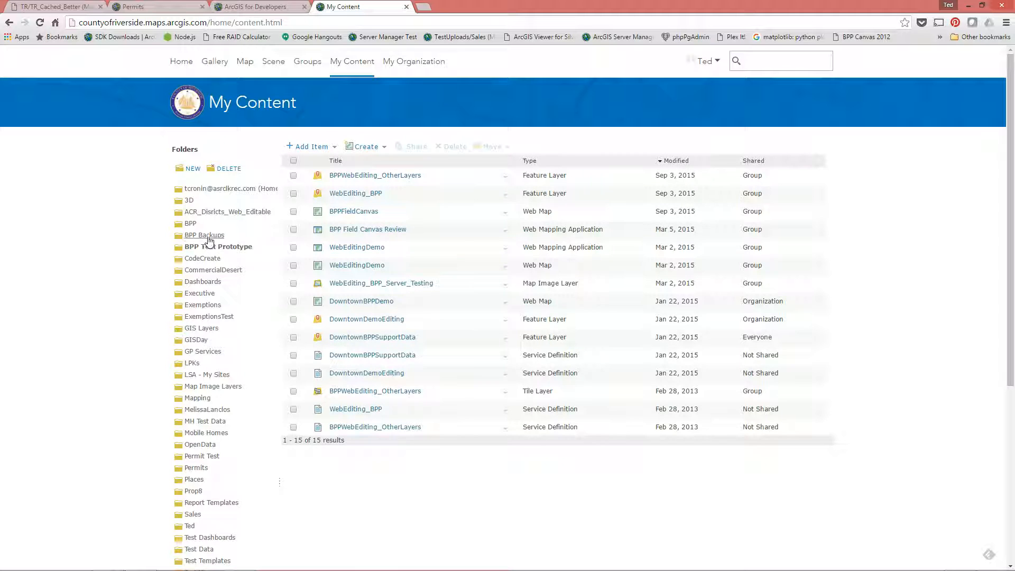
pyautogui.click(193, 235)
pyautogui.click(190, 224)
pyautogui.click(189, 200)
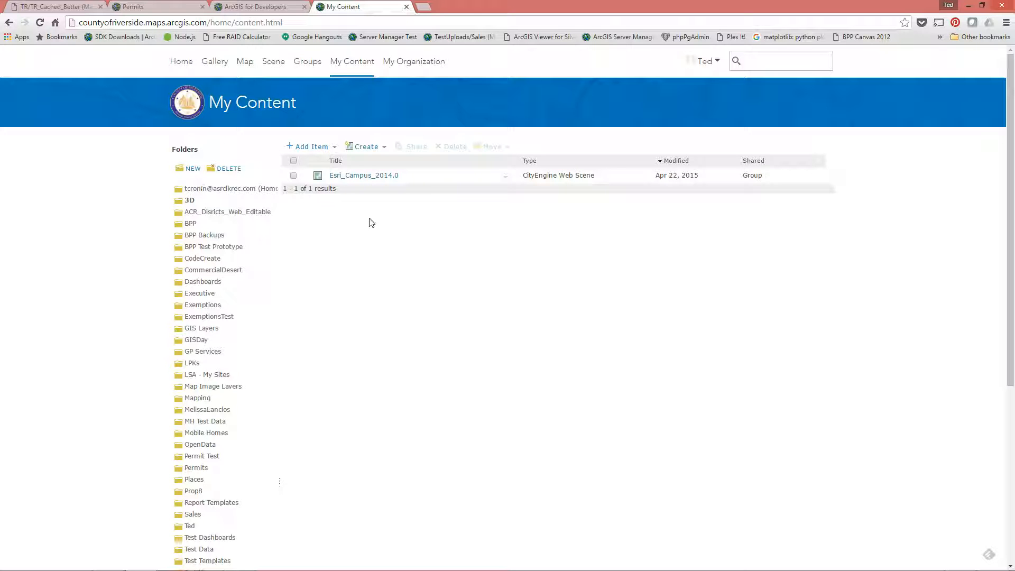
# Open the home folder in My Content, widen the folder list, and look over the items with their types and sharing levels
pyautogui.click(216, 190)
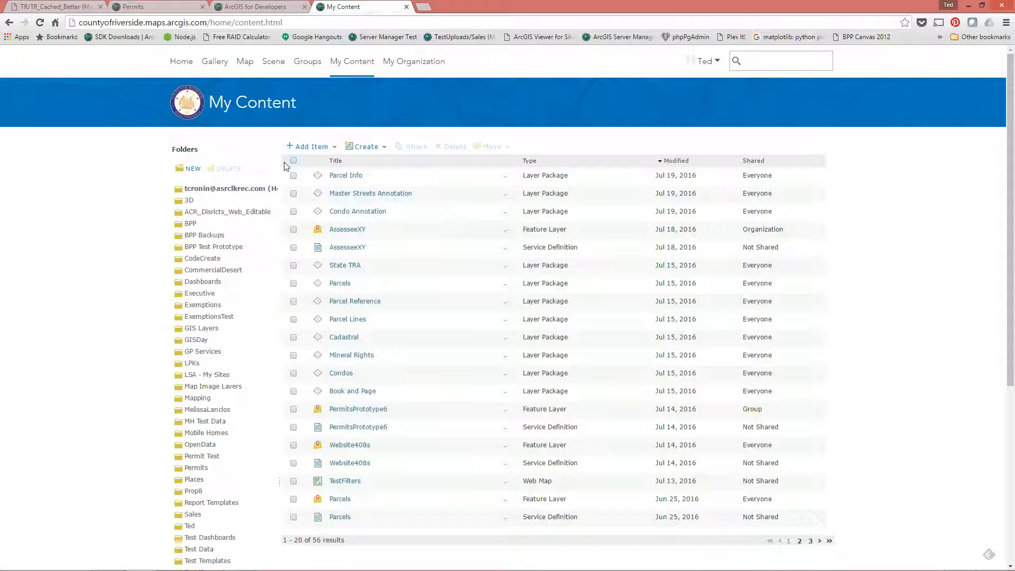
pyautogui.moveTo(280, 161); pyautogui.dragTo(322, 160)
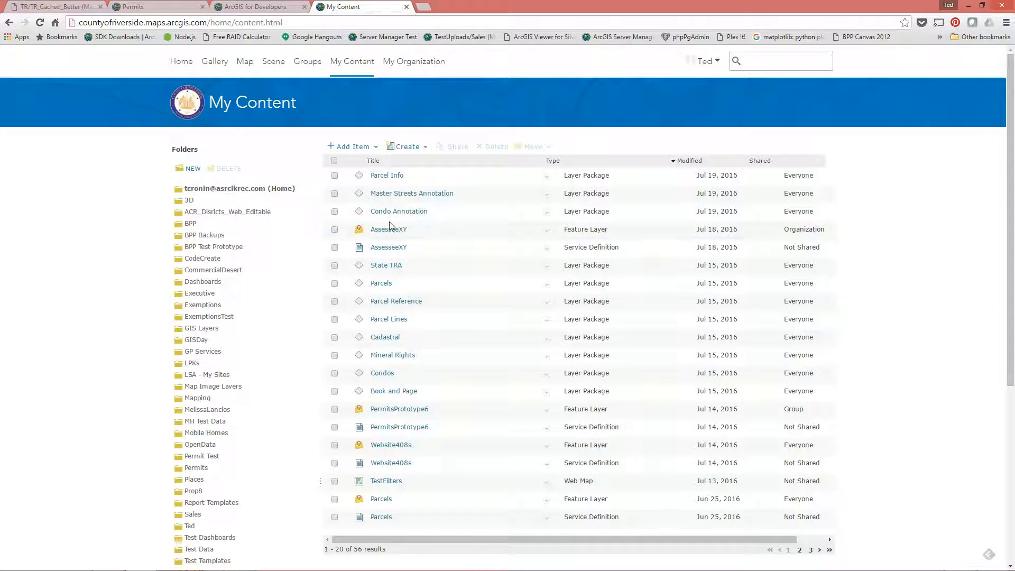
pyautogui.scroll(-4, 834, 255)
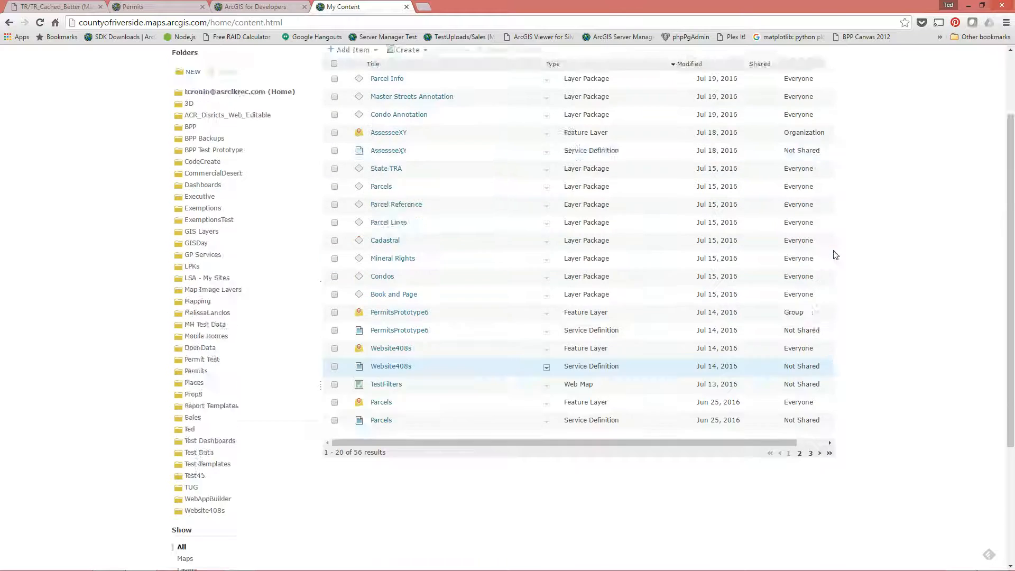
pyautogui.scroll(4, 834, 255)
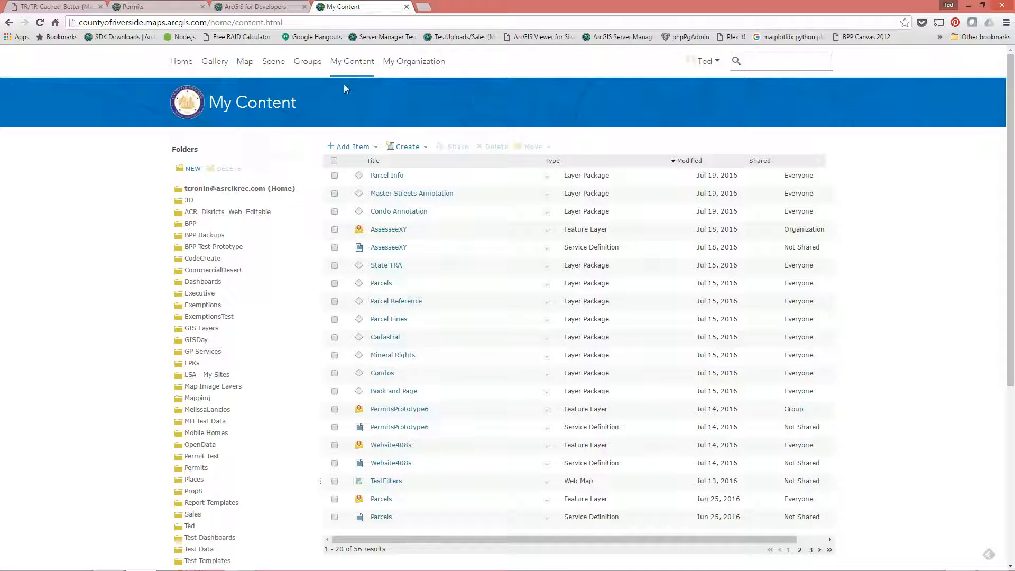
# View the organization's member list and go through the full list of groups
pyautogui.click(415, 65)
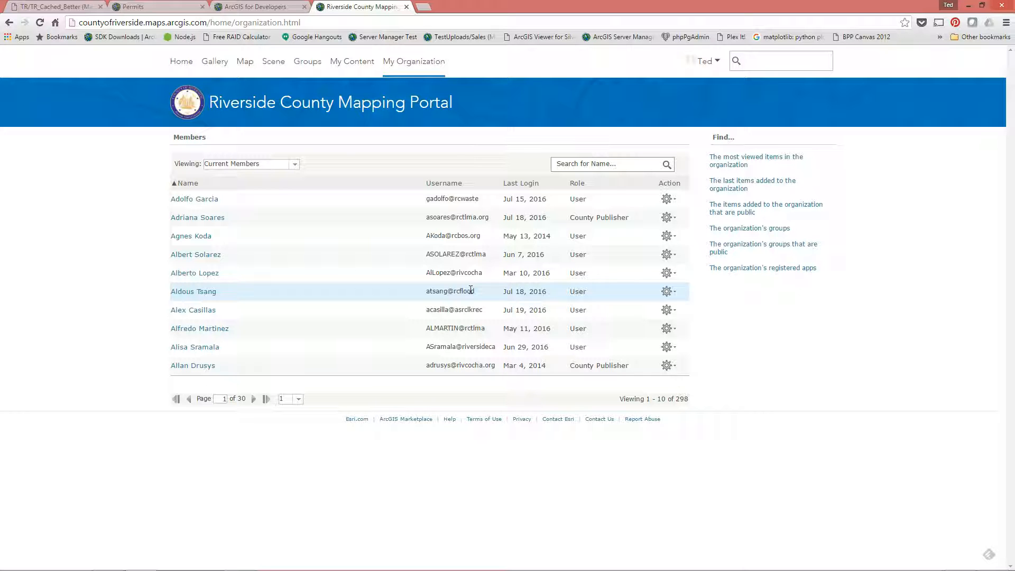
pyautogui.click(310, 72)
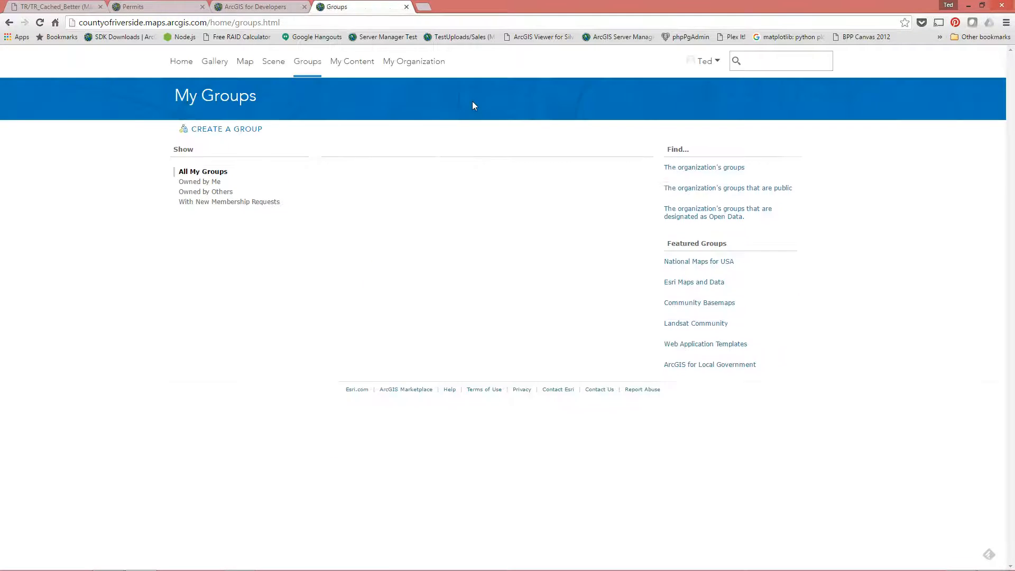
pyautogui.scroll(-15, 861, 359)
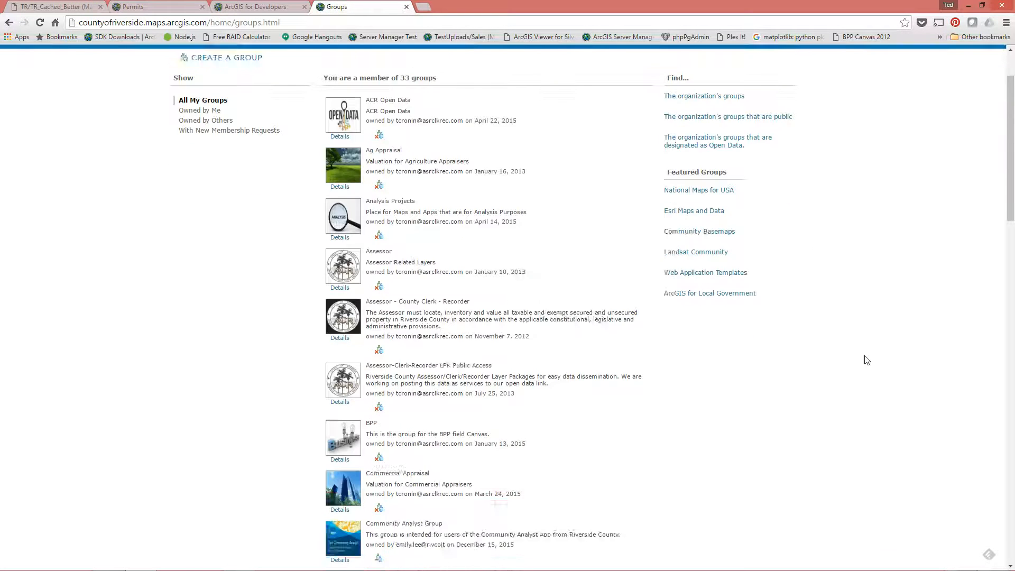
pyautogui.scroll(-8, 862, 359)
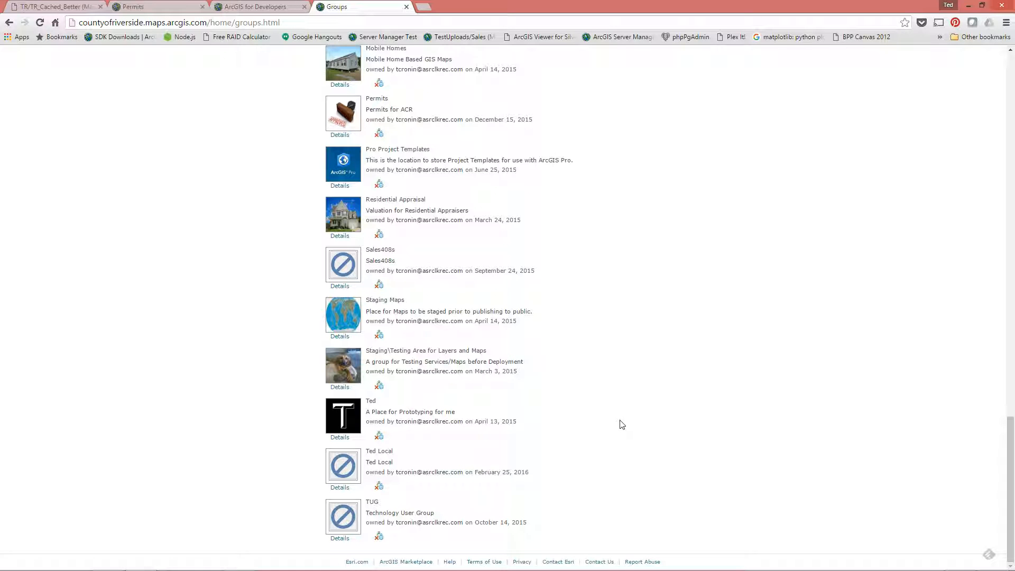
pyautogui.scroll(15, 652, 420)
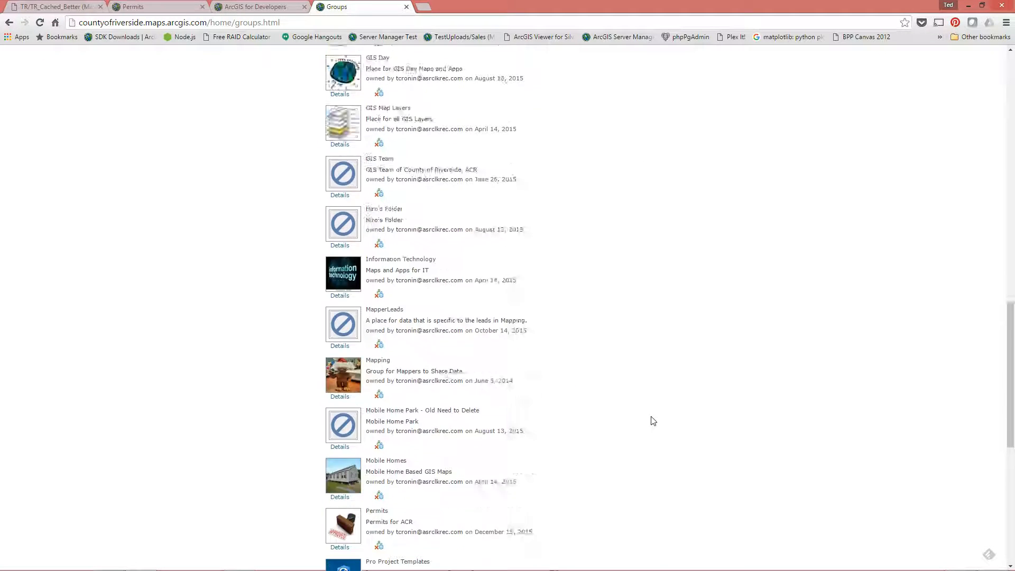
pyautogui.scroll(9, 653, 420)
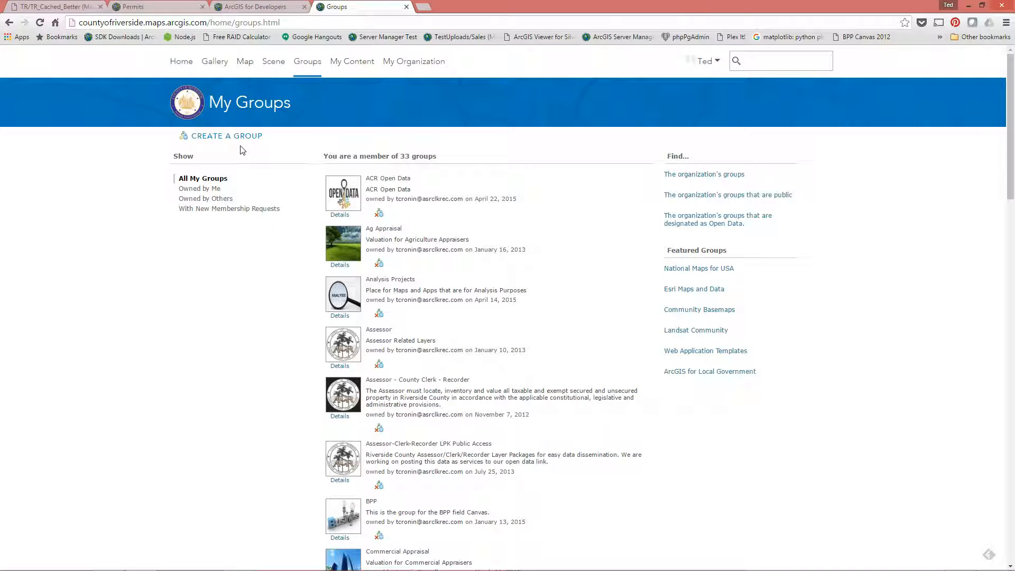
# Review the settings for creating a new group, try the Private status, and discard the new group
pyautogui.click(237, 139)
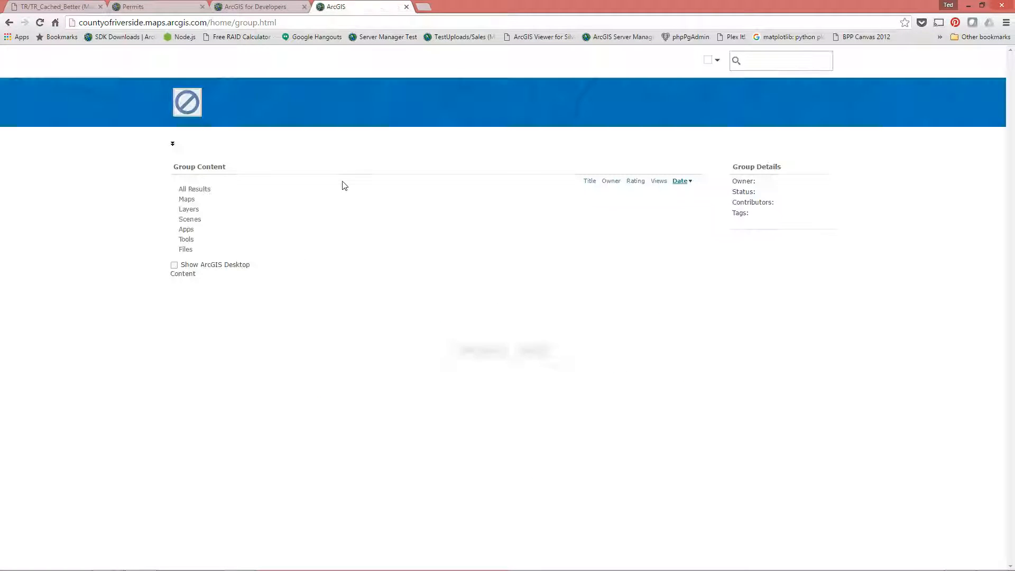
pyautogui.click(265, 161)
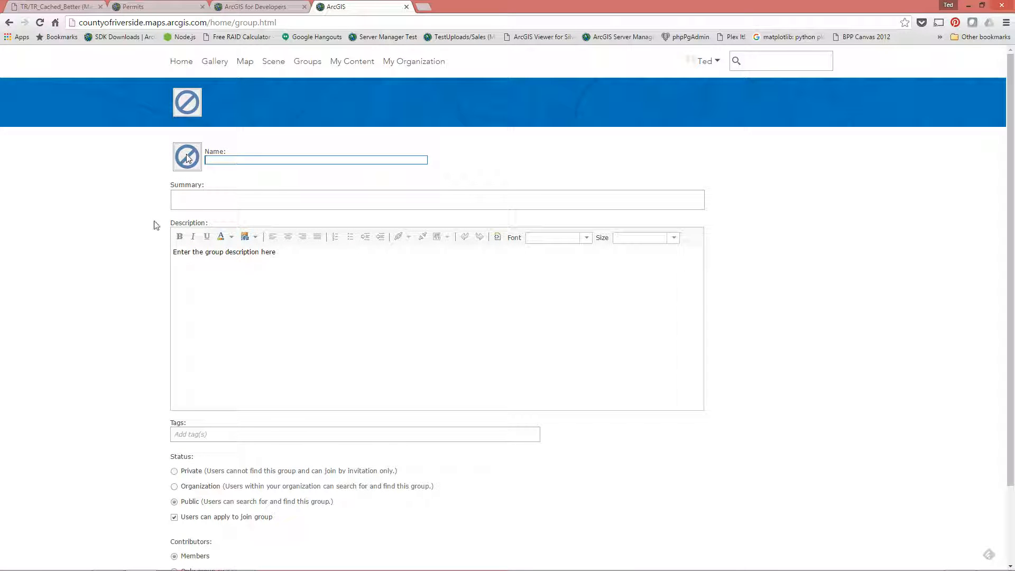
pyautogui.scroll(-2, 105, 217)
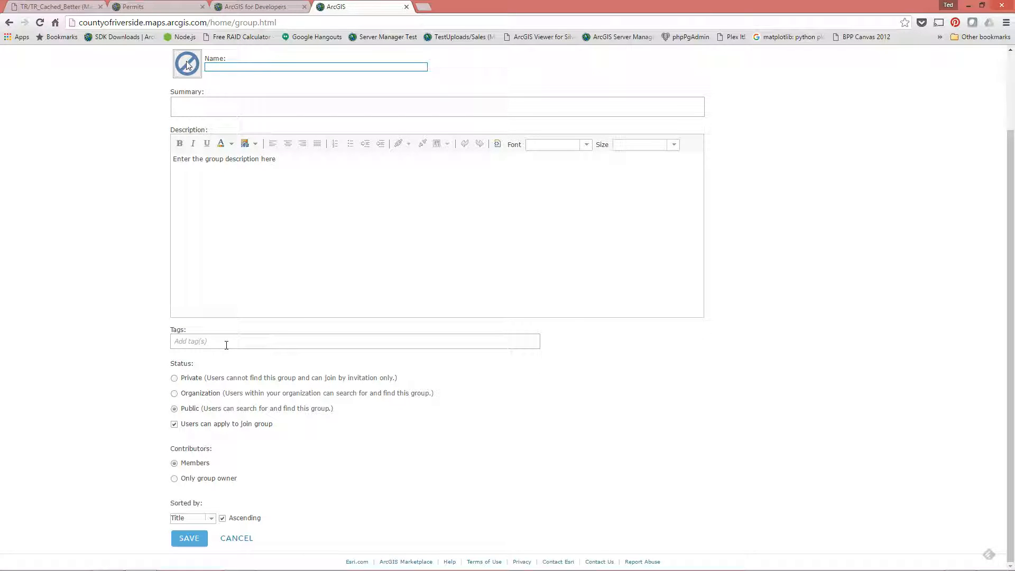
pyautogui.click(275, 343)
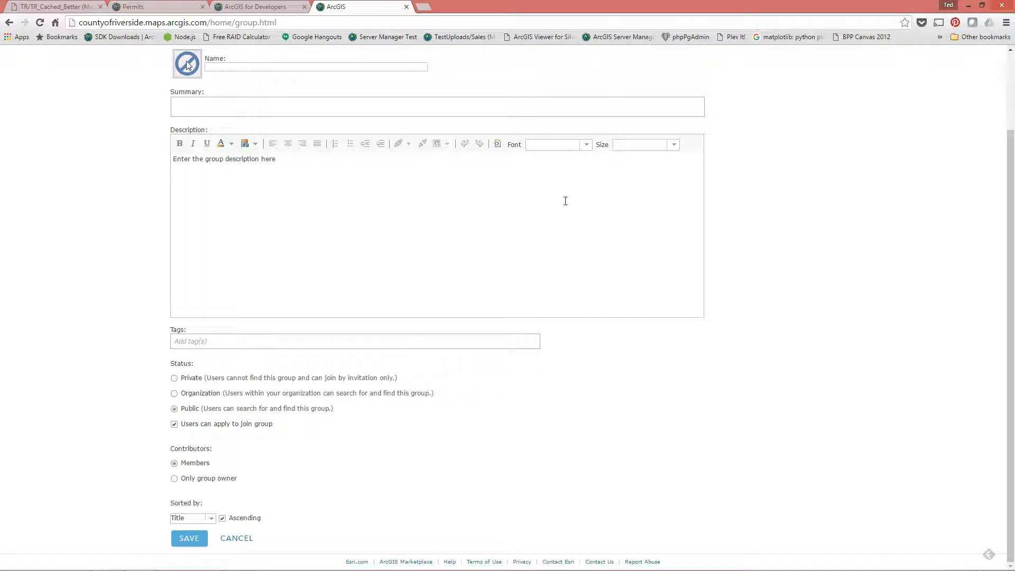
pyautogui.scroll(2, 825, 288)
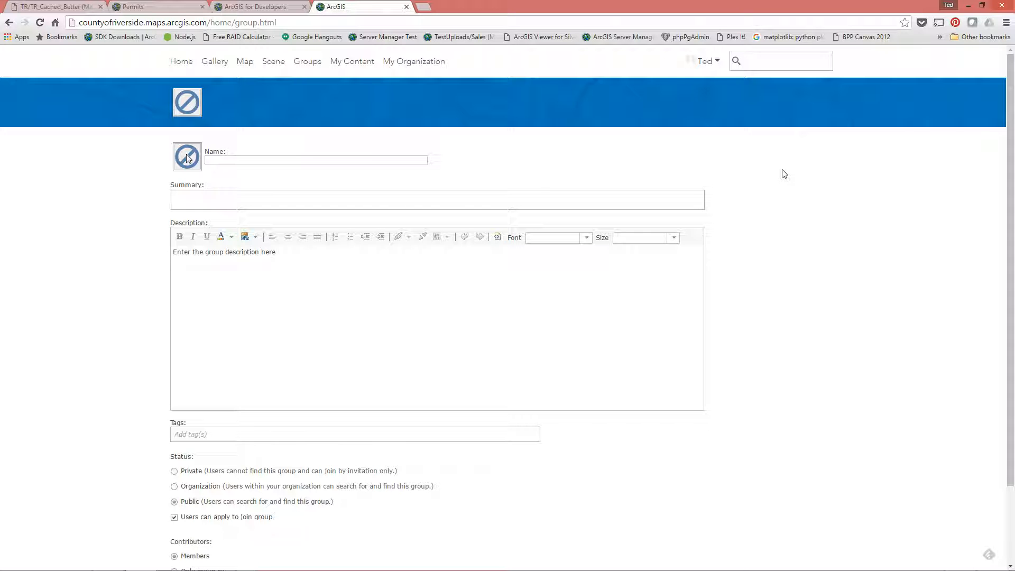
pyautogui.scroll(-2, 844, 295)
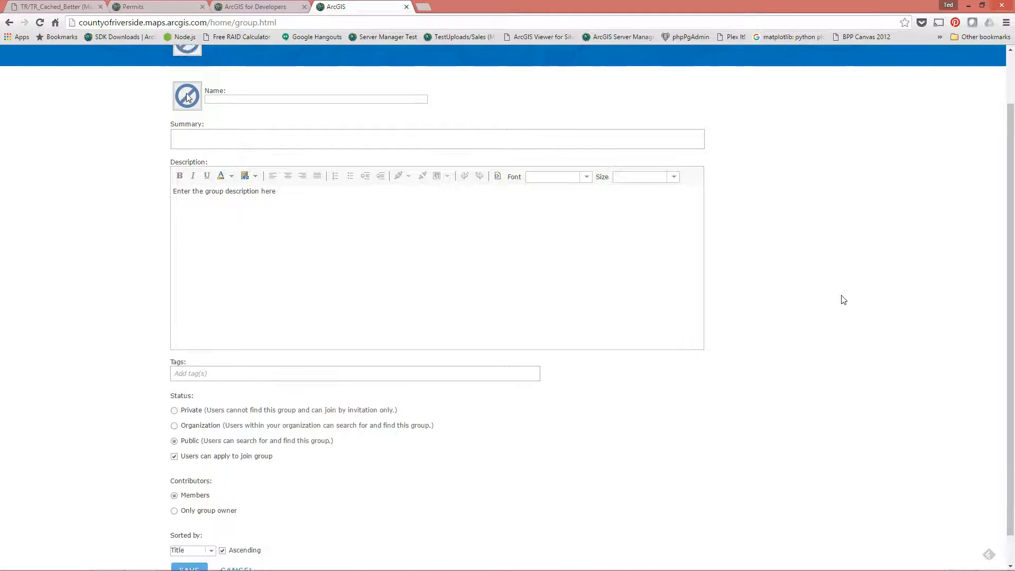
pyautogui.click(175, 378)
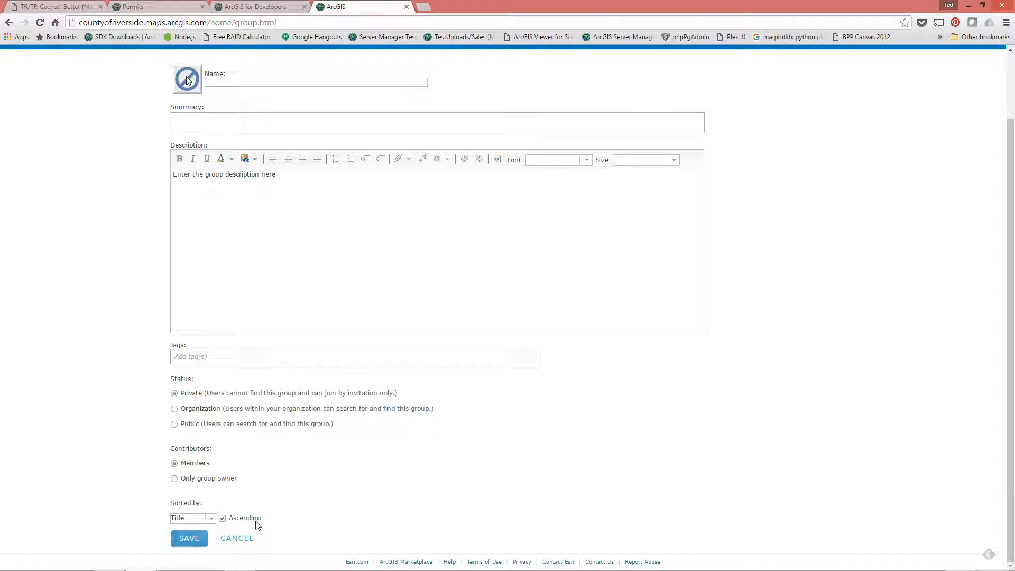
pyautogui.click(238, 537)
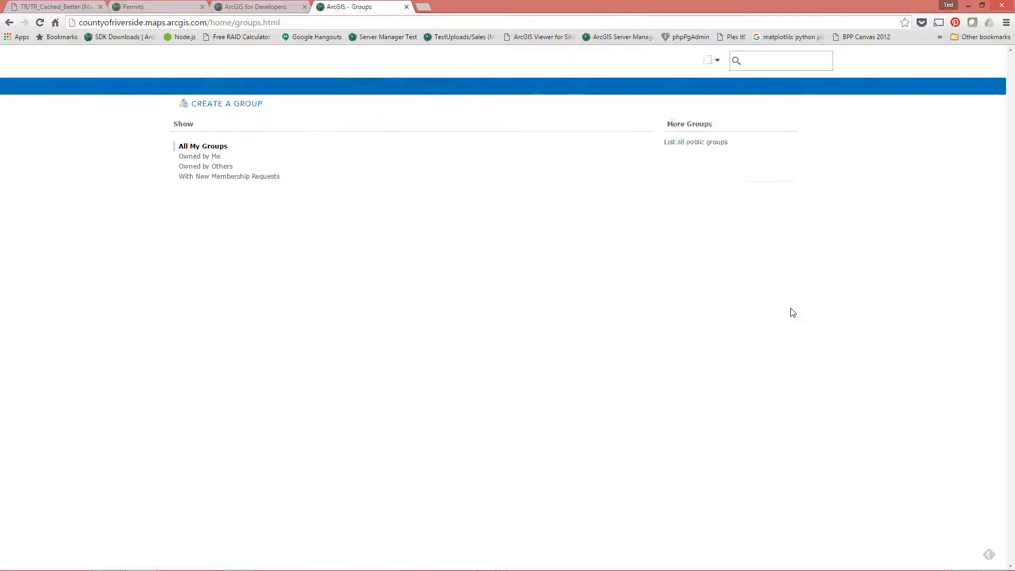
# Find the Permits group in the group list and open its page
pyautogui.scroll(-10, 872, 312)
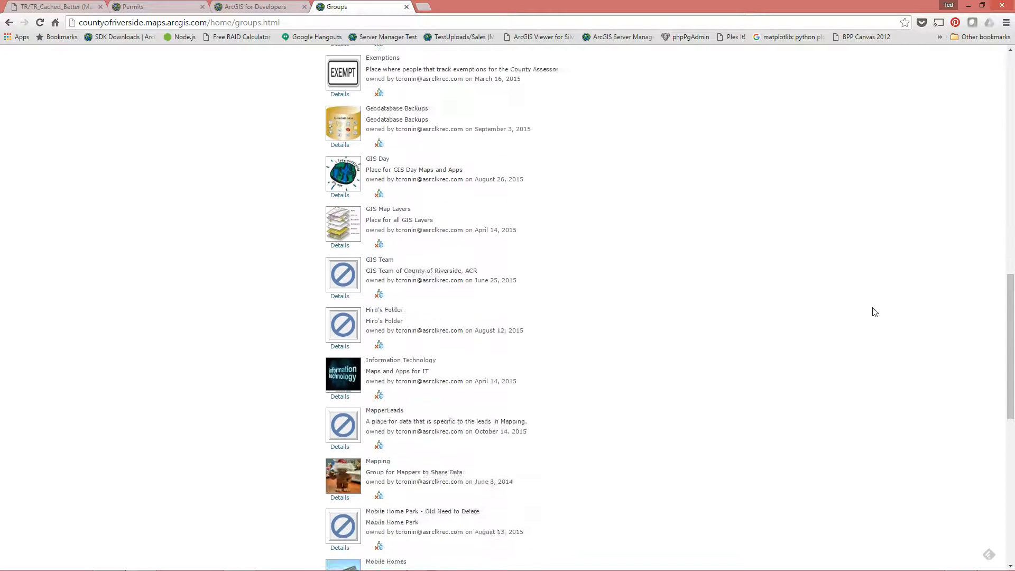
pyautogui.scroll(-8, 875, 312)
pyautogui.click(387, 196)
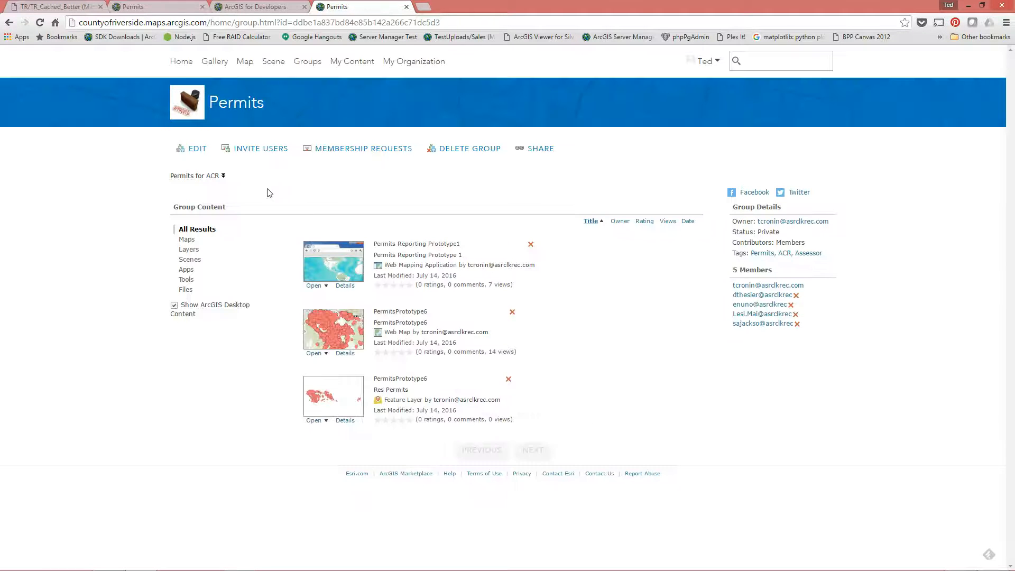
# Search the portal's members by surname and send the matching user an invitation to the Permits group
pyautogui.click(255, 149)
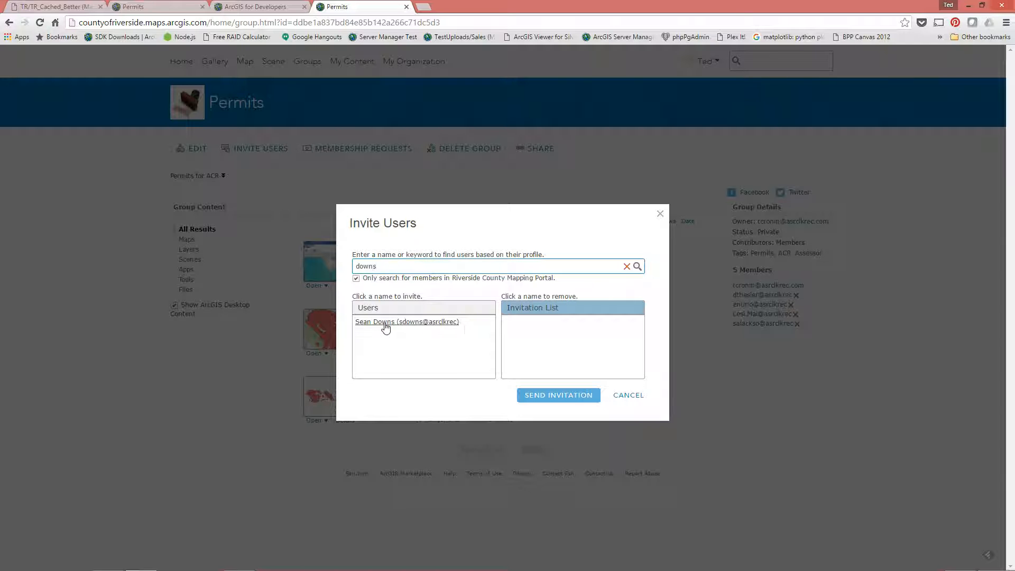
pyautogui.click(385, 323)
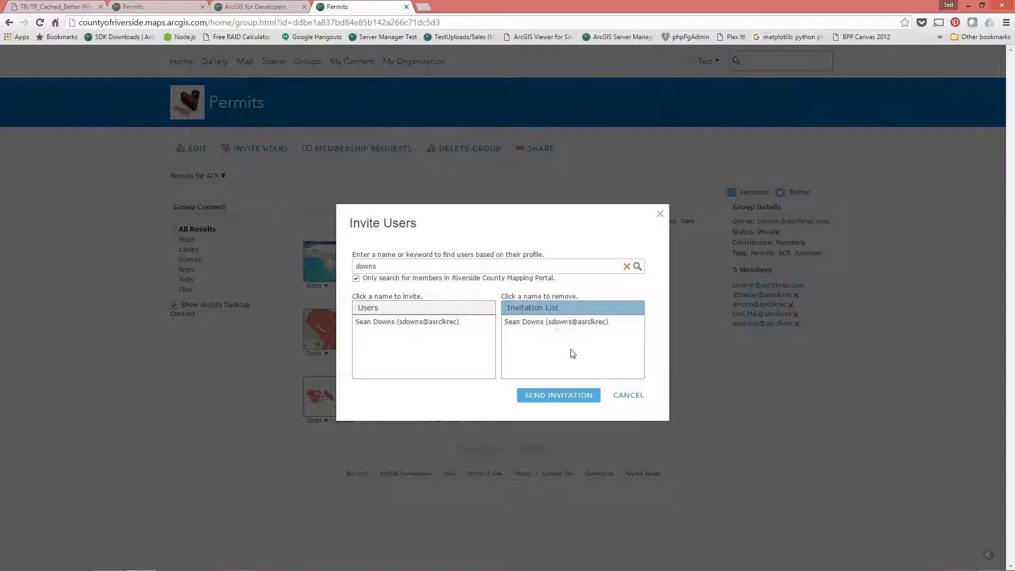
pyautogui.click(554, 398)
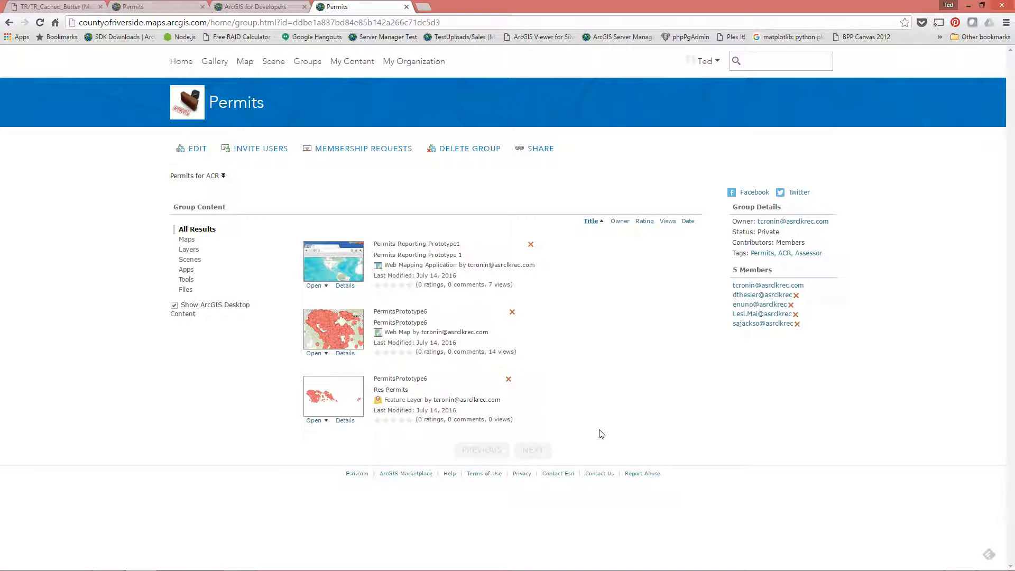